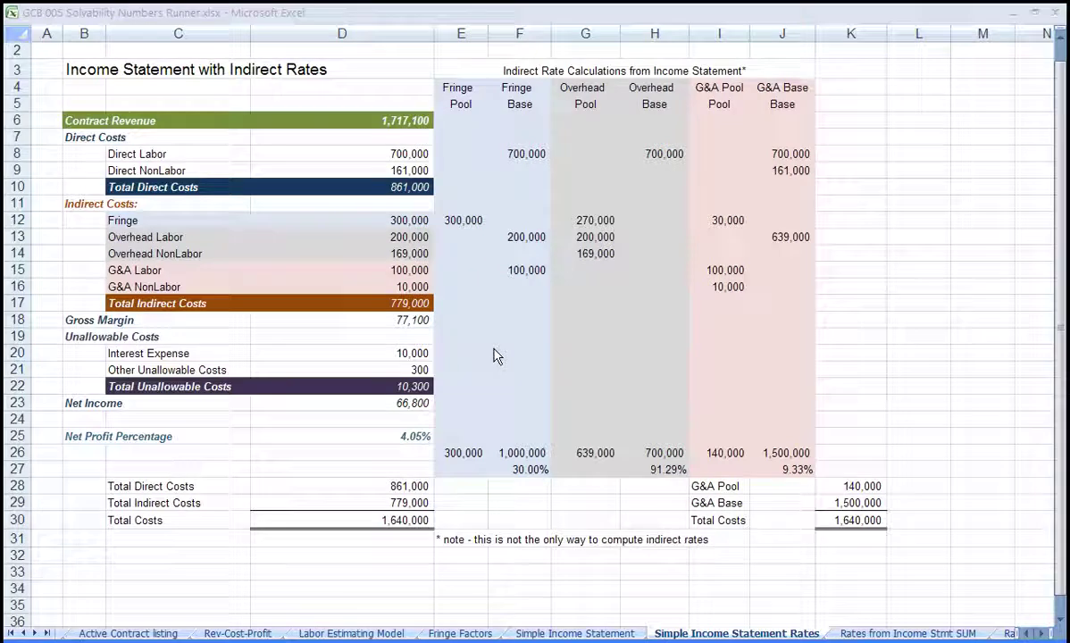
Highlight the indirect-rate row and the Fringe, Overhead and G&A pool and base headers.
click(165, 67)
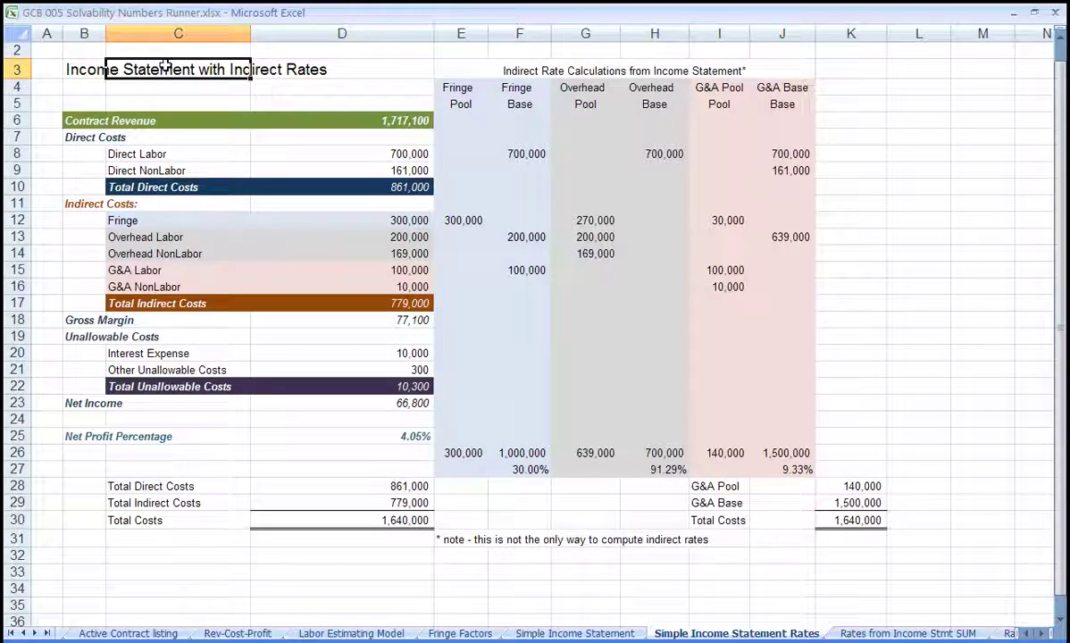
drag(451, 470, 786, 470)
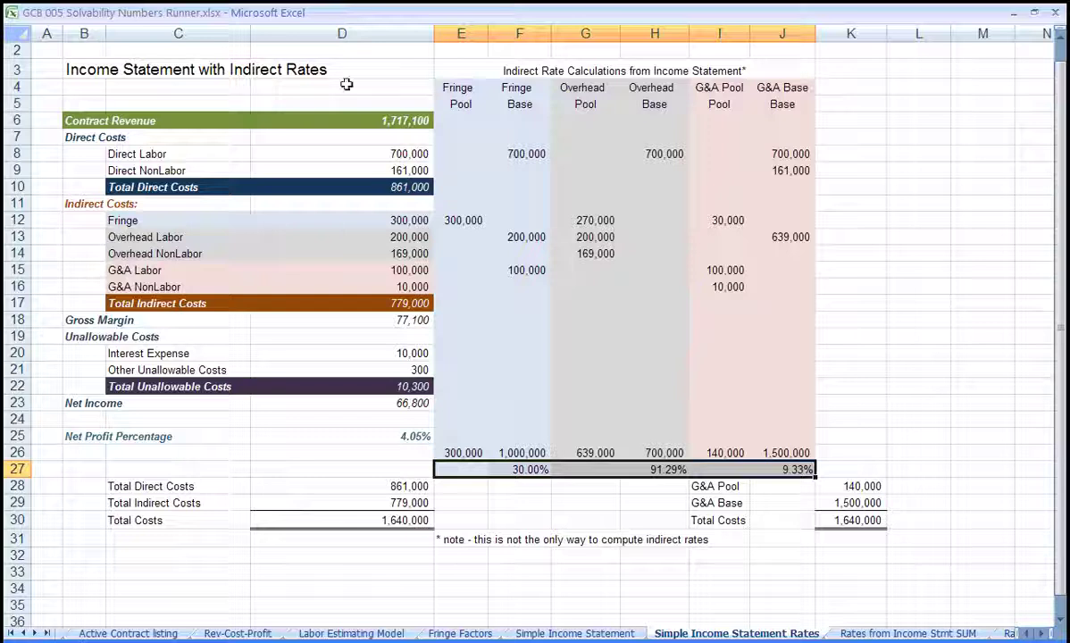
drag(440, 89, 491, 102)
mouse_move(605, 96)
mouse_down()
mouse_move(589, 102)
mouse_move(653, 100)
mouse_up()
drag(715, 89, 784, 100)
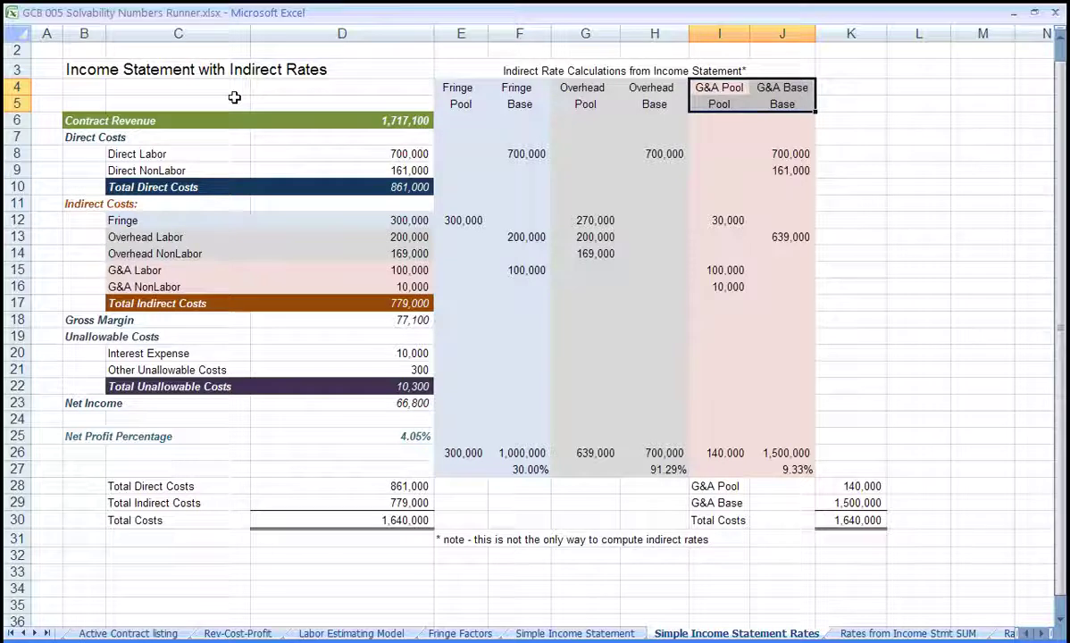
click(579, 88)
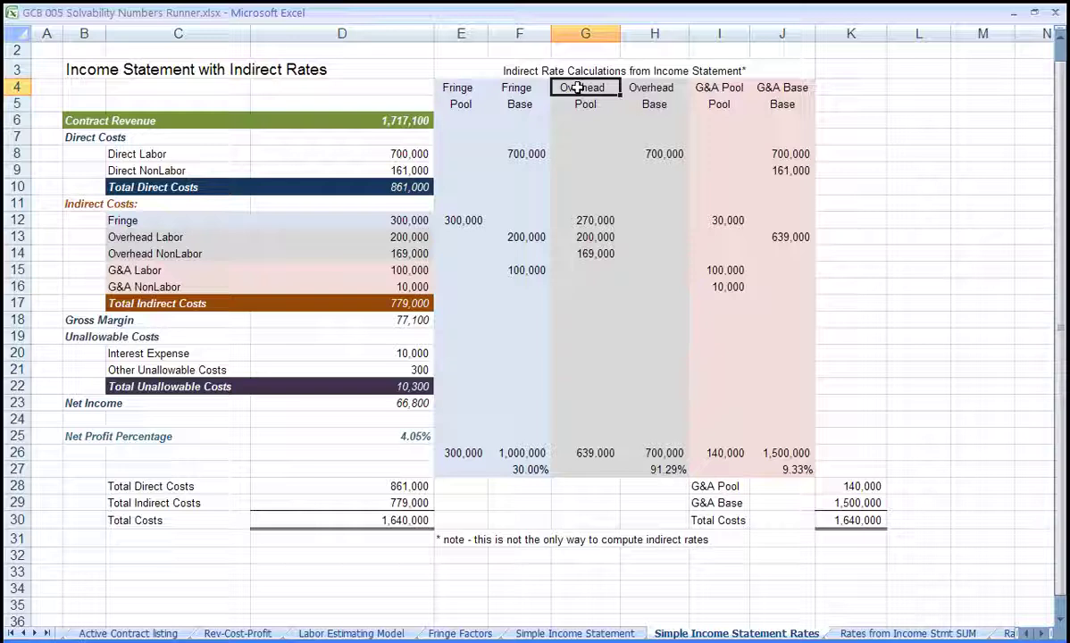
click(734, 88)
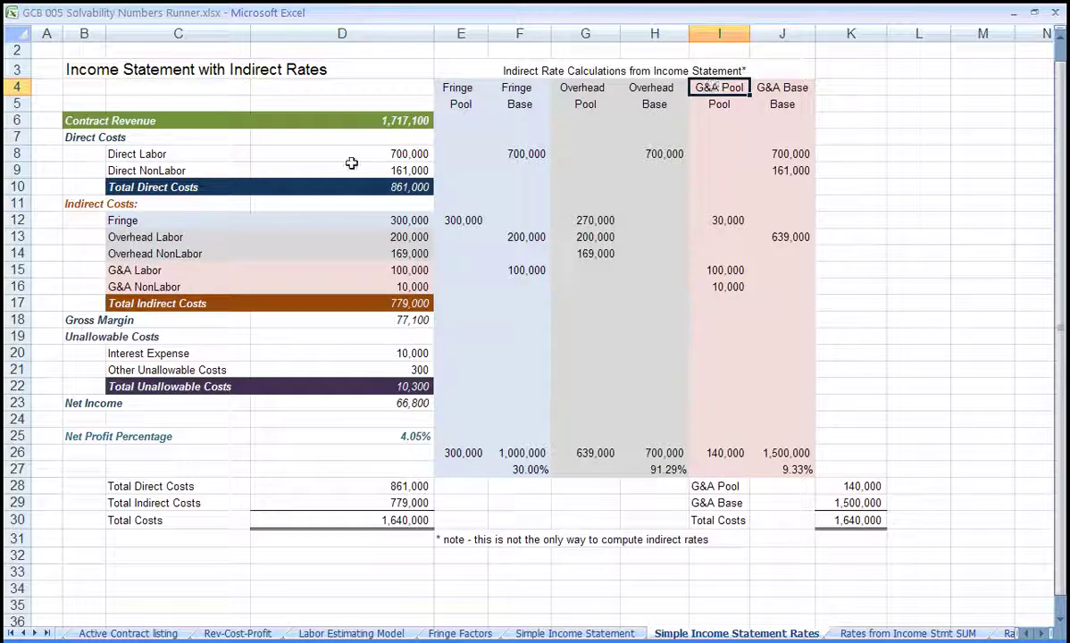
click(96, 70)
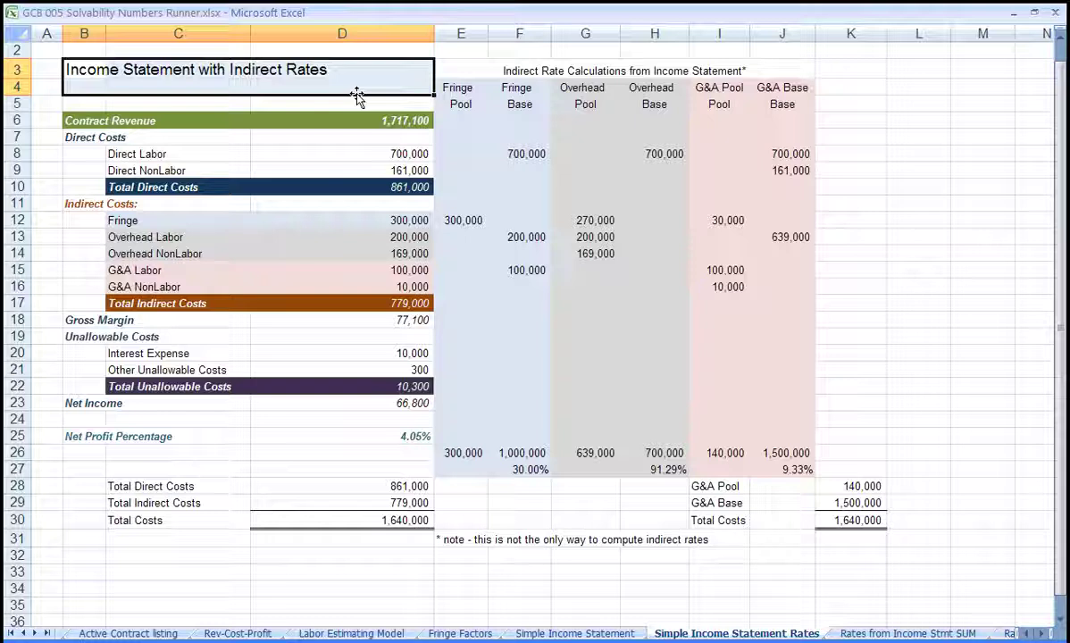
Walk through the fringe block: the 300,000 fringe pool and the Direct, Overhead and G&A Labor lines.
click(462, 86)
drag(462, 87, 548, 469)
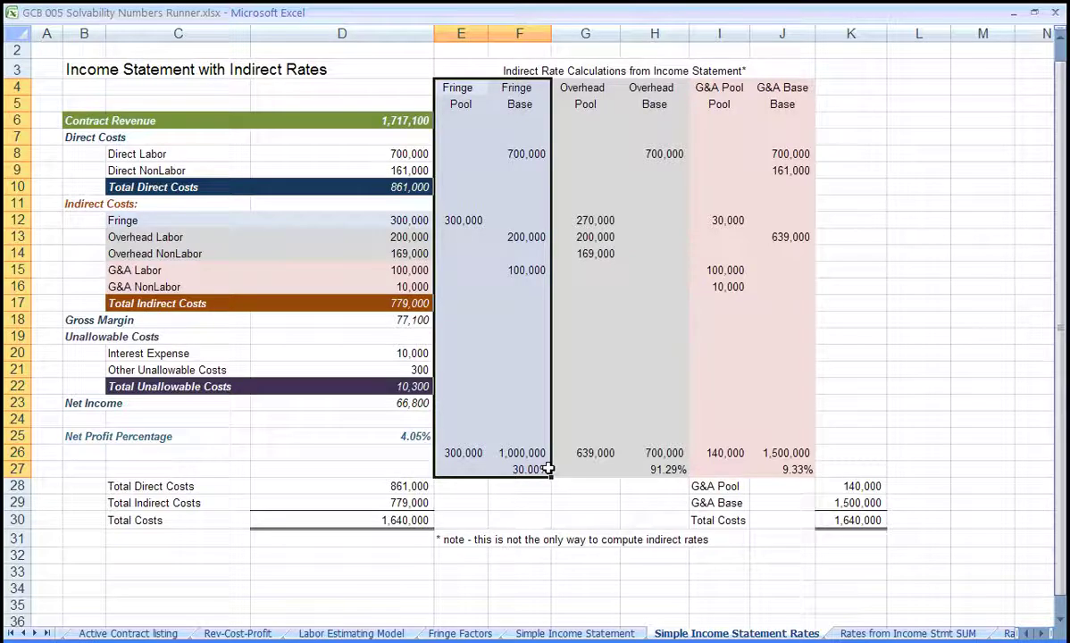
click(472, 220)
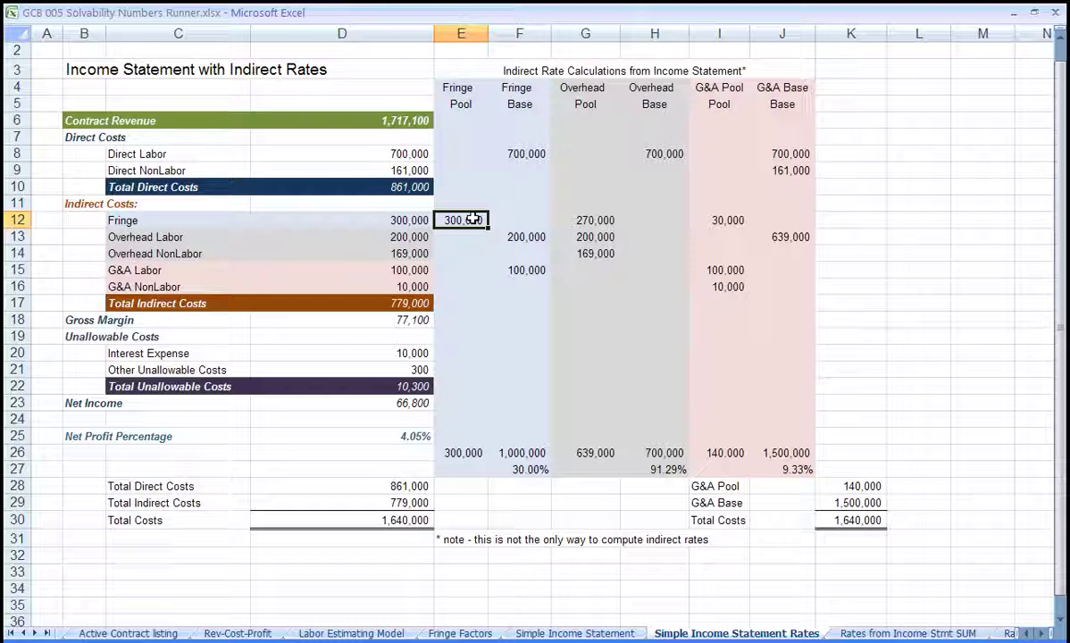
click(168, 153)
click(161, 237)
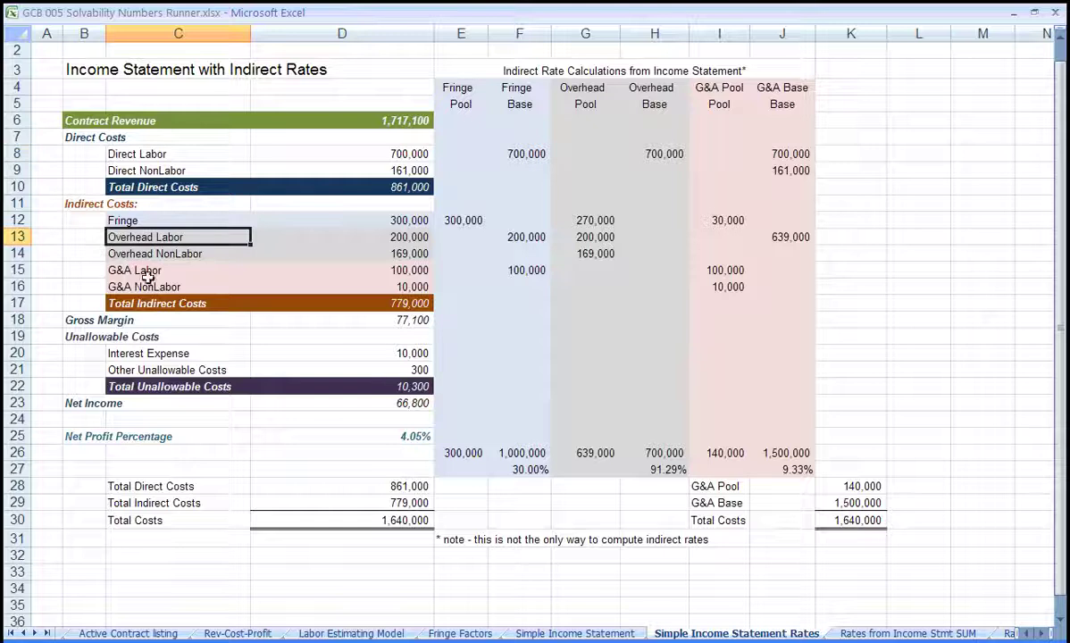
click(147, 271)
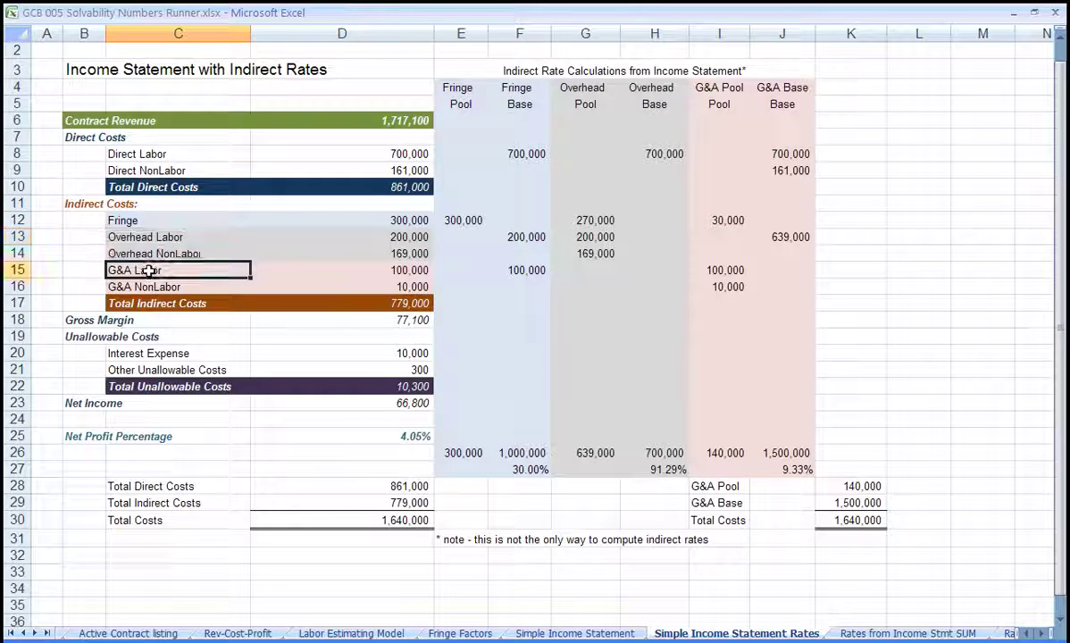
Show the 30.00% fringe rate's formula =+E26/F26 over the column F base amounts.
drag(523, 144, 528, 447)
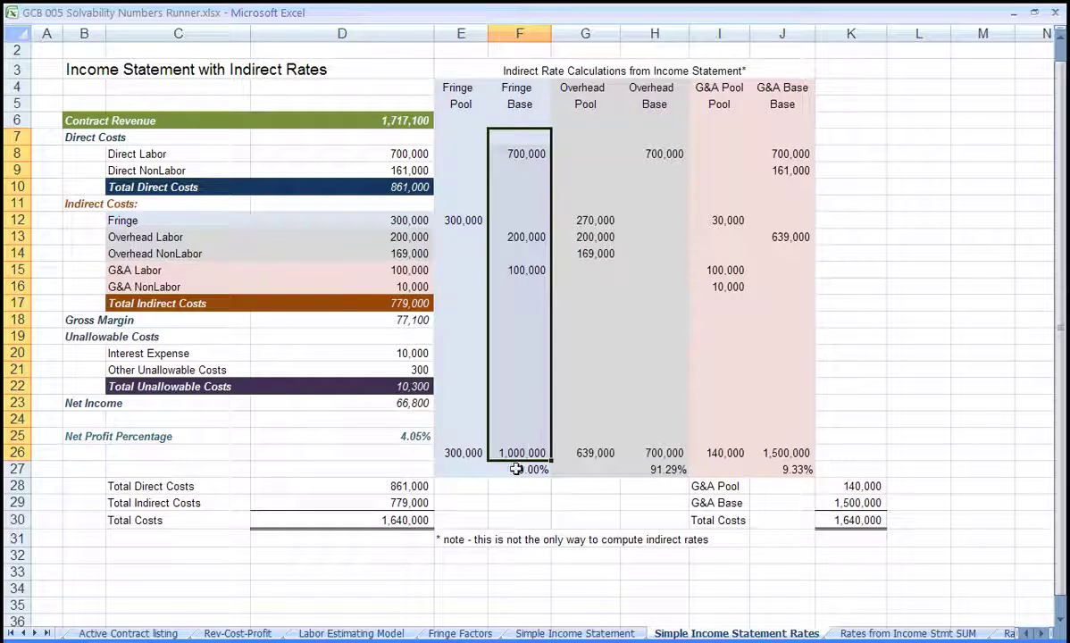
click(509, 468)
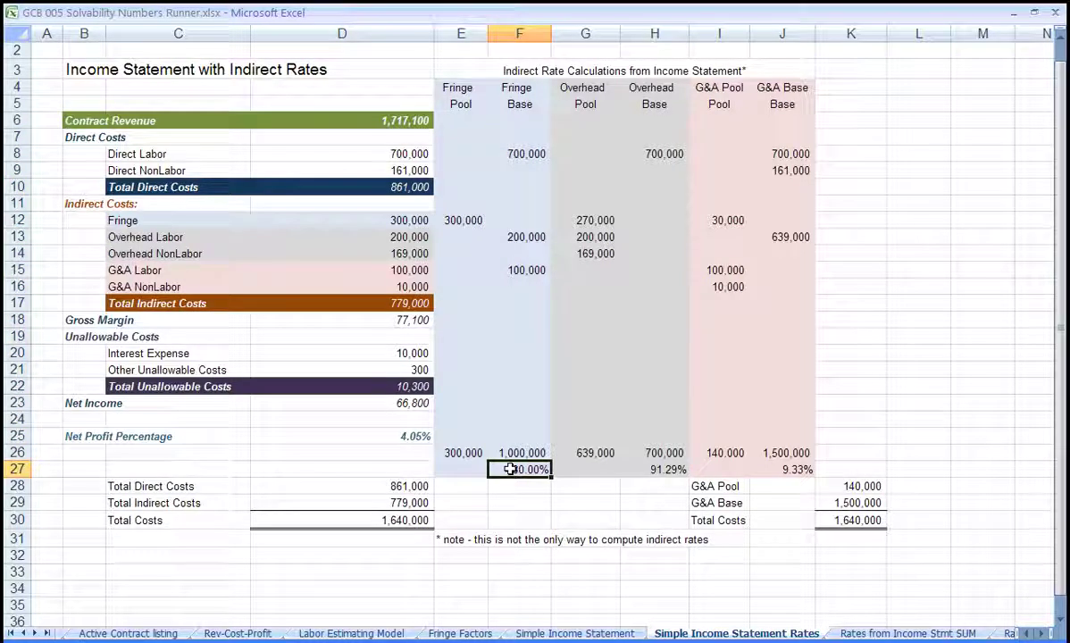
double_click(509, 469)
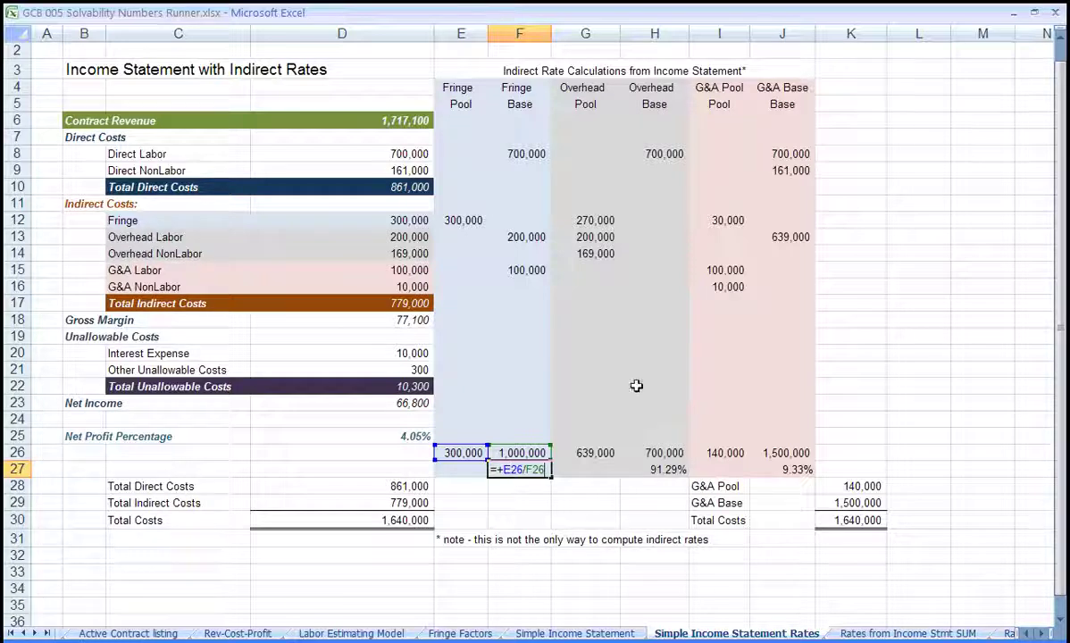
Give the Overhead Pool its 270,000 fringe share, tracing the 700,000 and 200,000 fringe base amounts.
drag(566, 83, 669, 105)
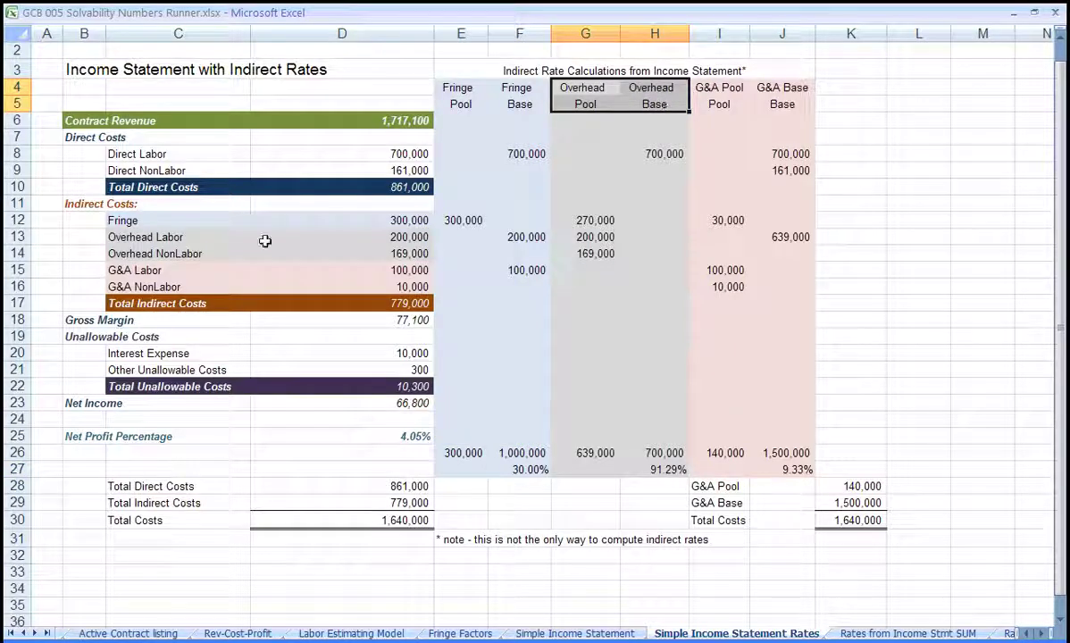
drag(148, 237, 558, 246)
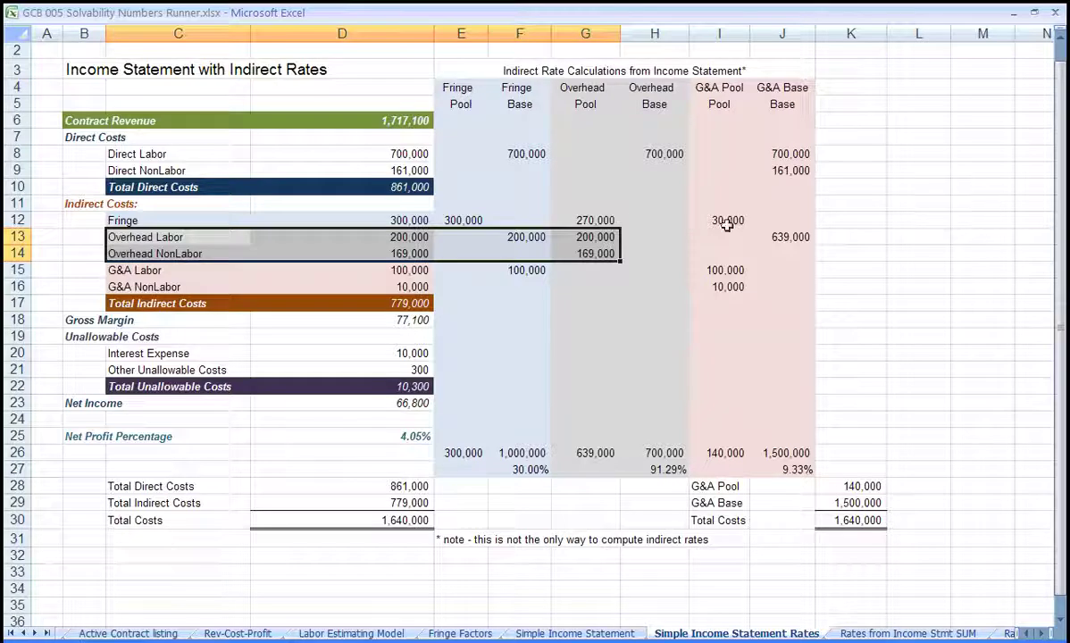
click(534, 151)
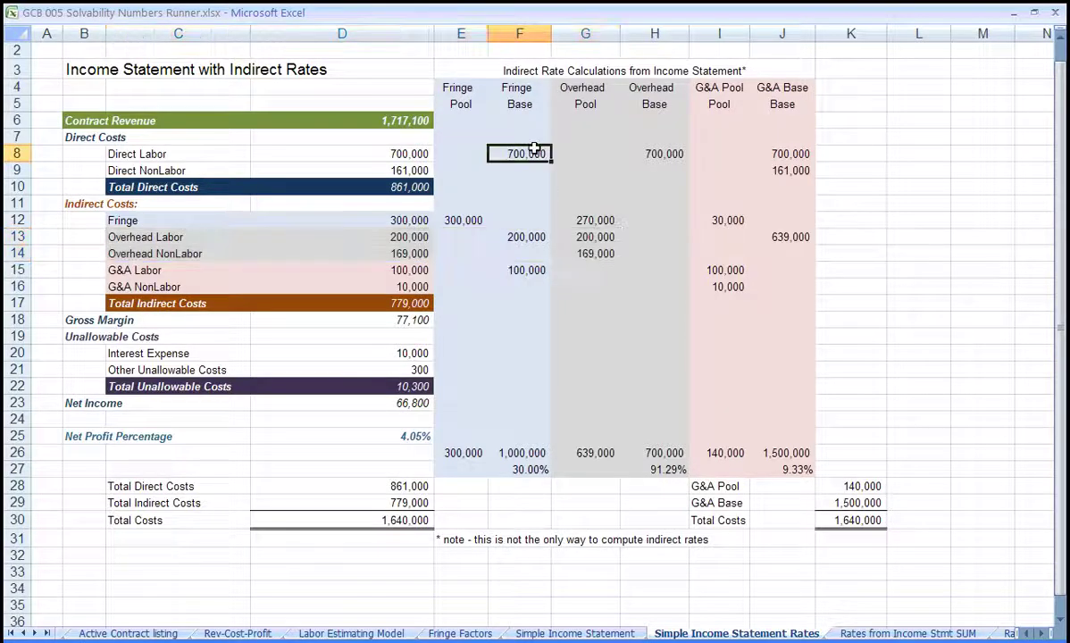
click(527, 236)
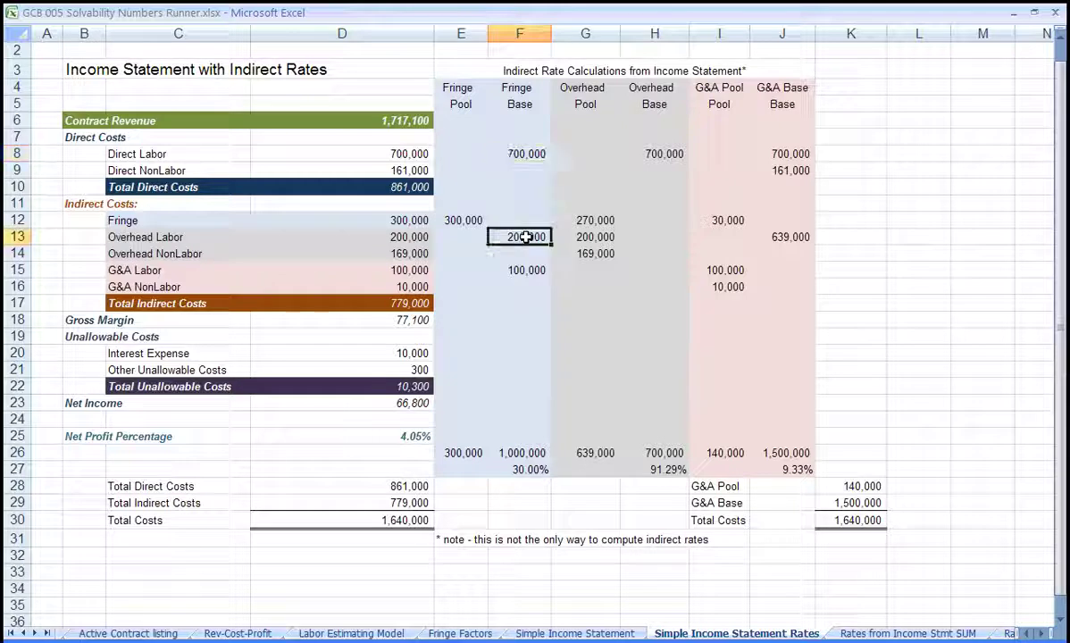
click(597, 220)
double_click(597, 221)
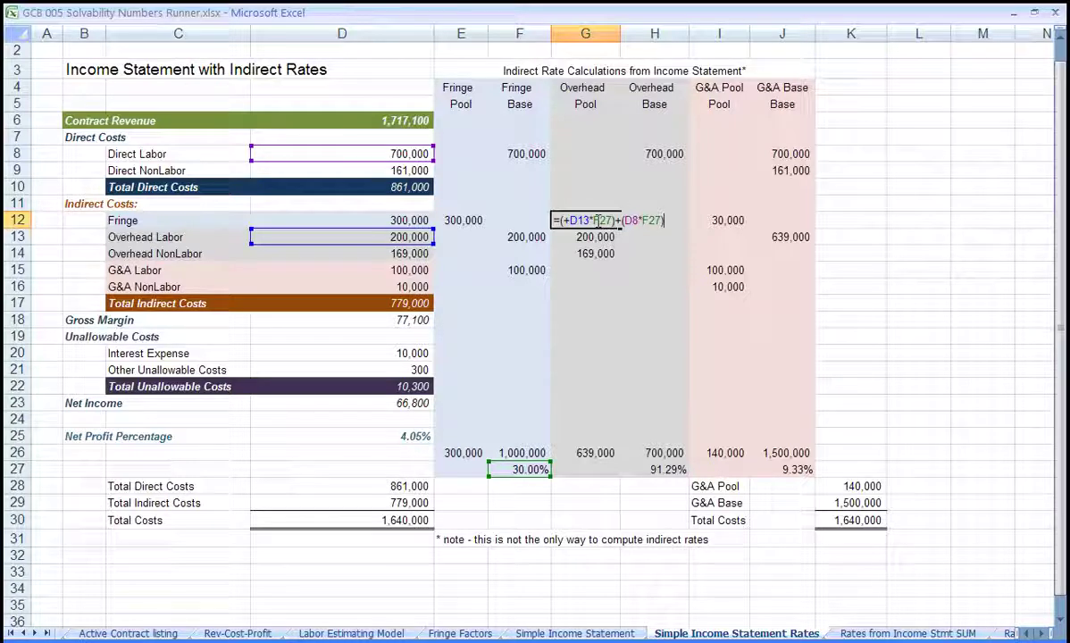
click(593, 453)
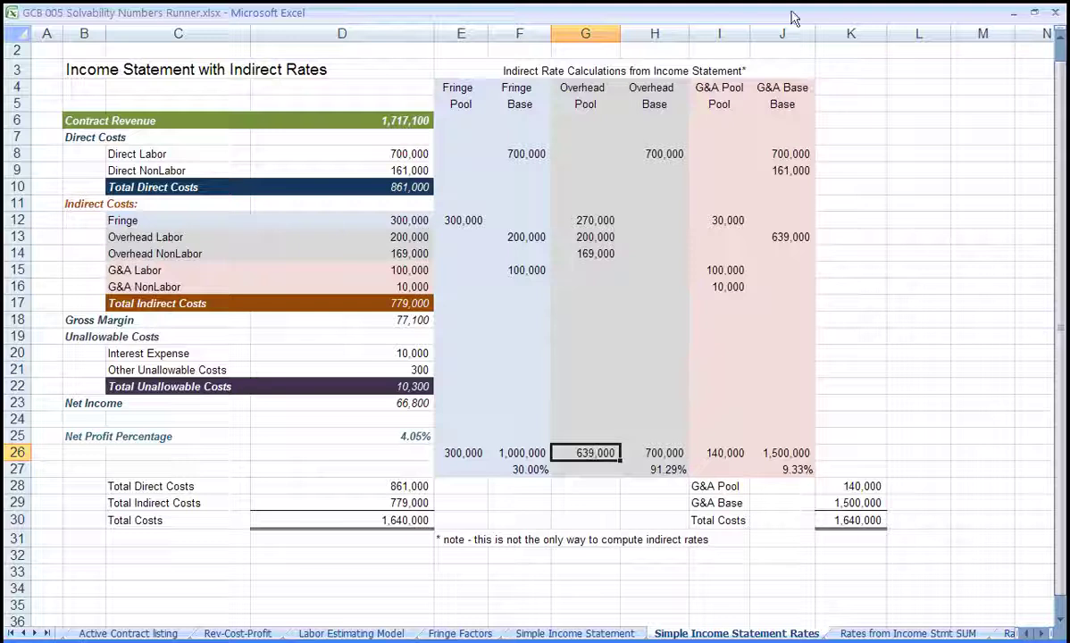
Show the 91.29% overhead rate's formula =+G26/H26 over the Overhead Base column.
drag(636, 88, 636, 453)
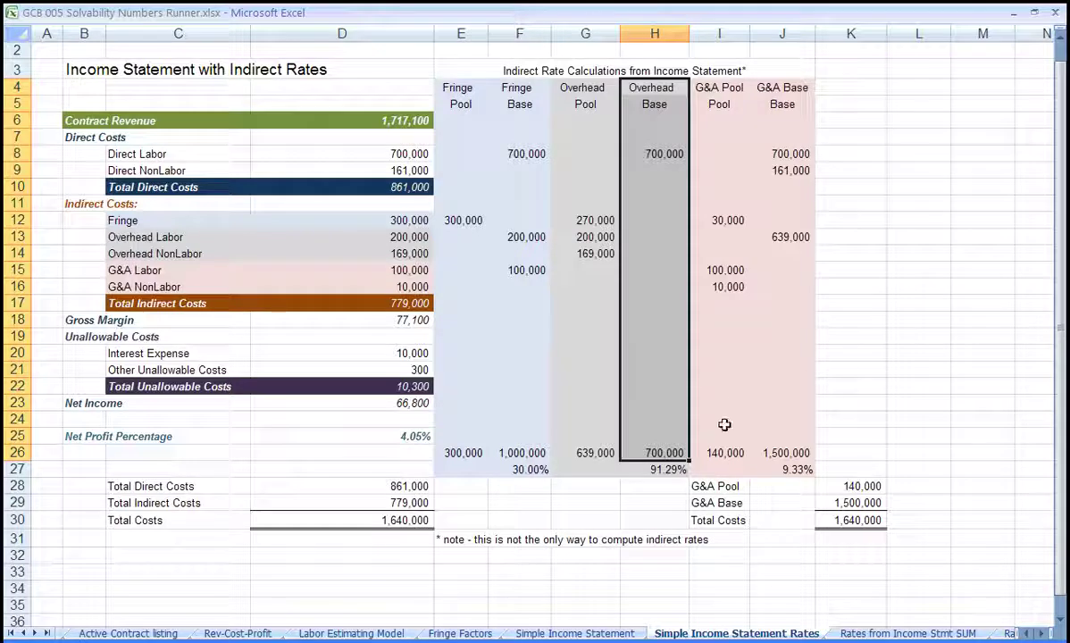
click(661, 471)
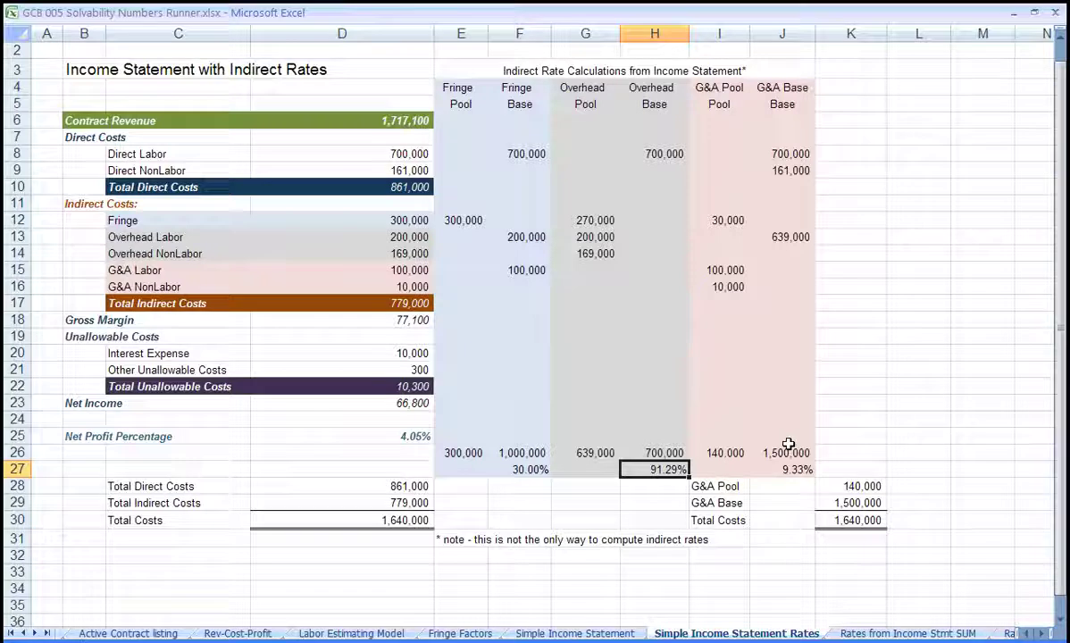
key(F2)
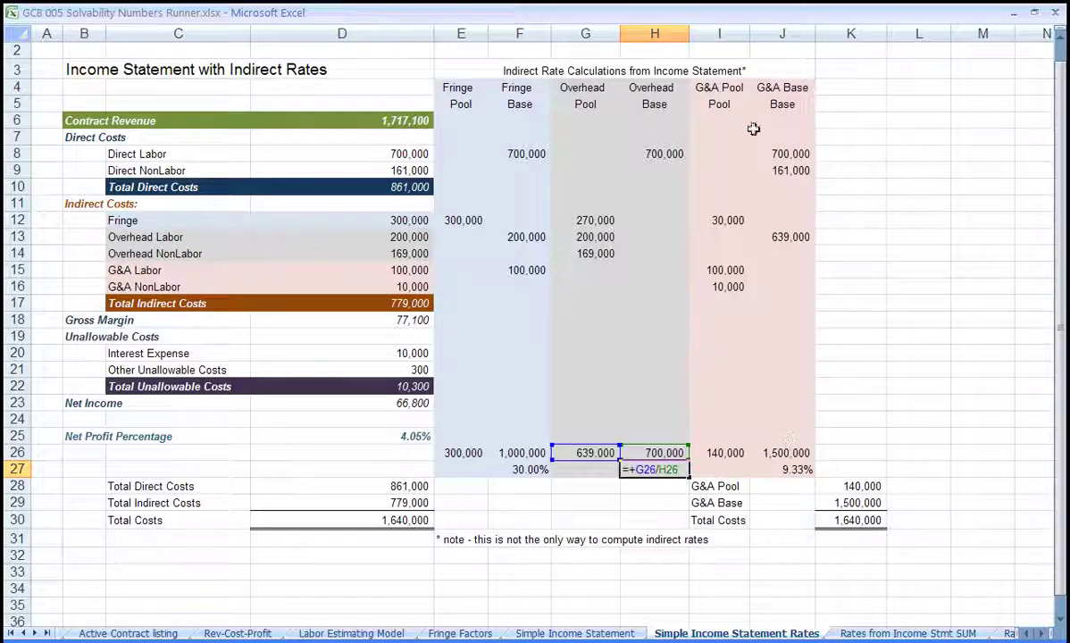
mouse_move(695, 85)
mouse_down()
mouse_move(802, 90)
mouse_move(797, 122)
mouse_up()
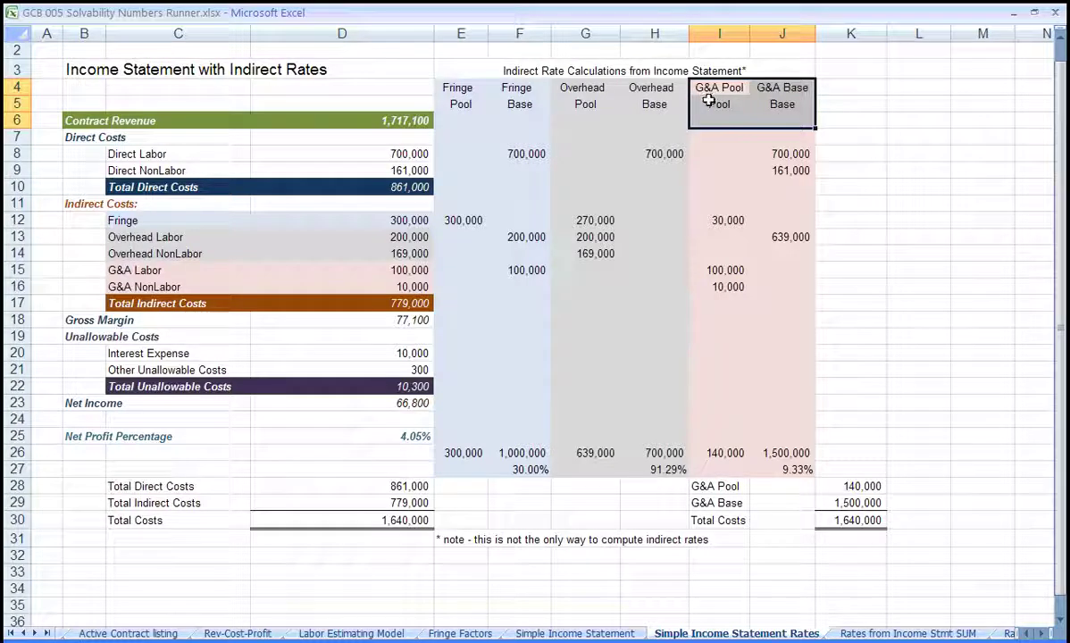
drag(714, 117, 710, 434)
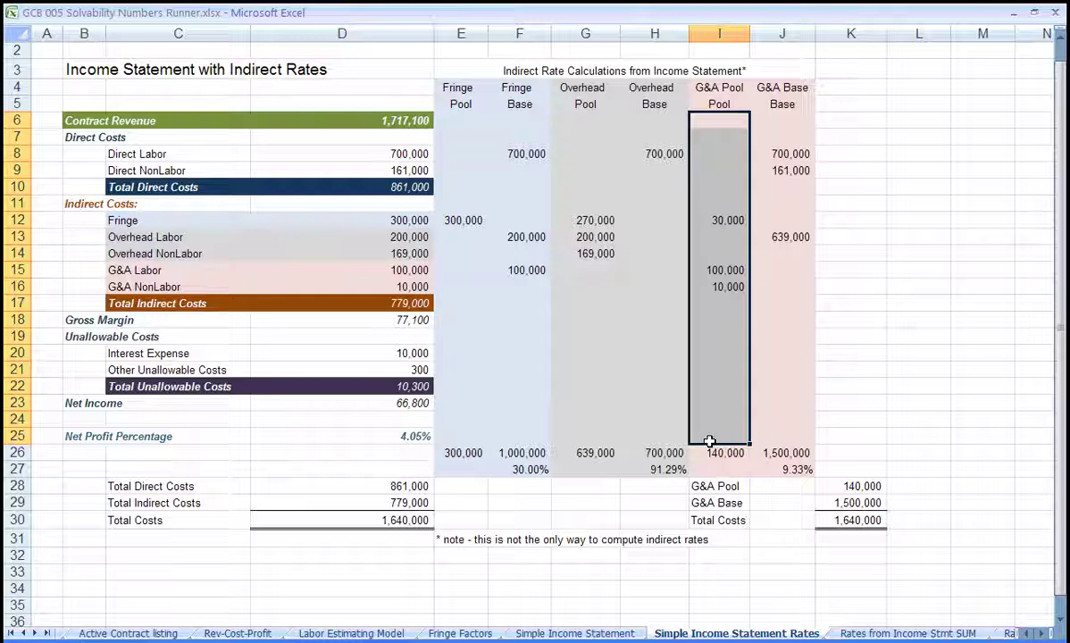
click(715, 270)
click(714, 286)
click(738, 218)
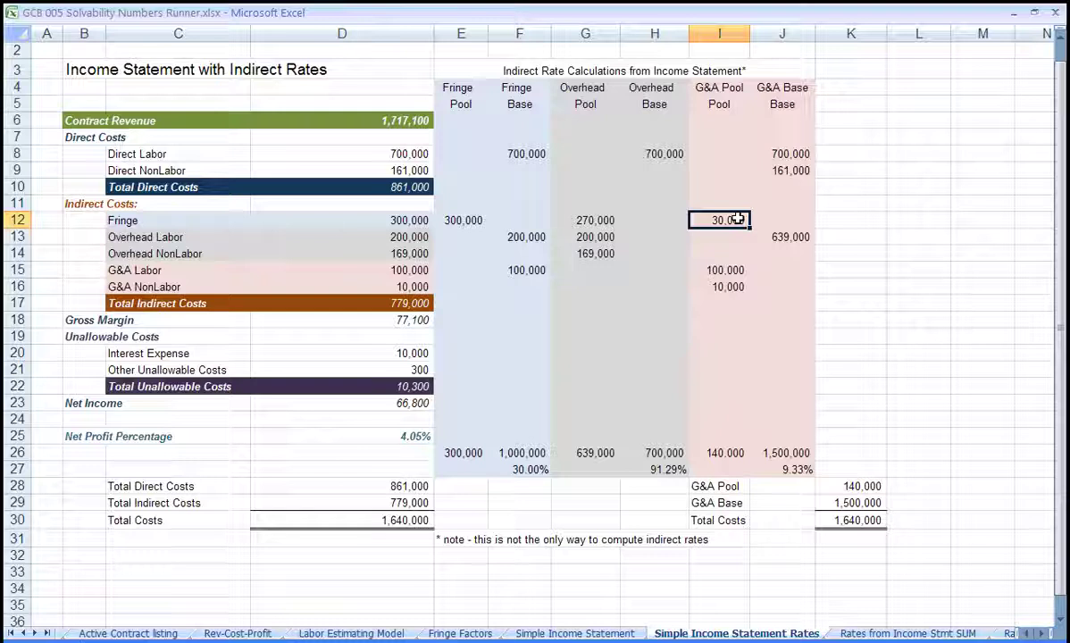
double_click(738, 219)
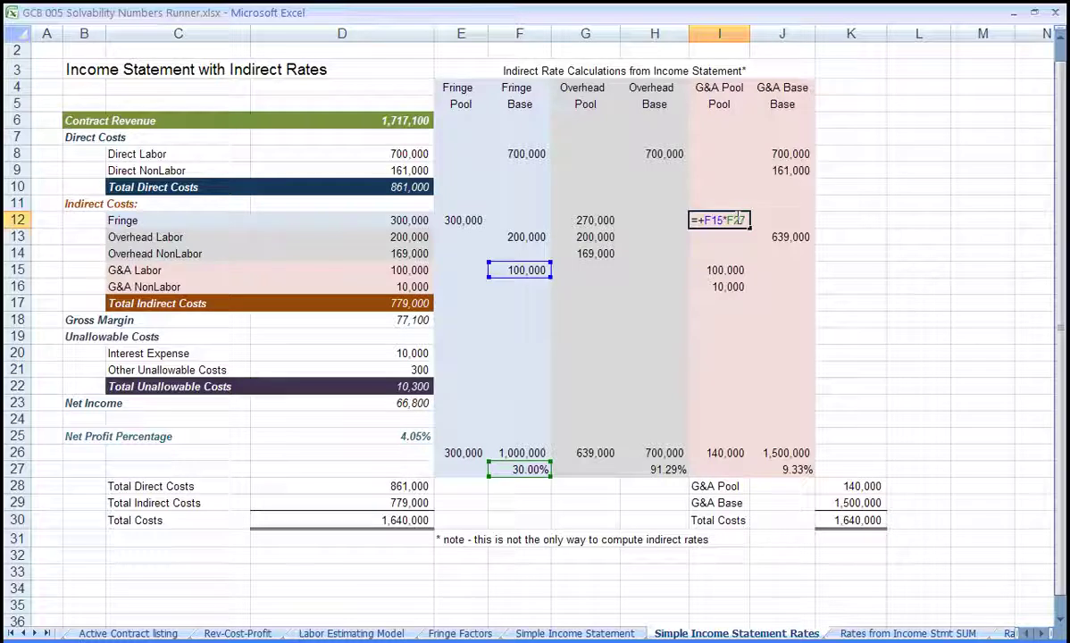
click(717, 454)
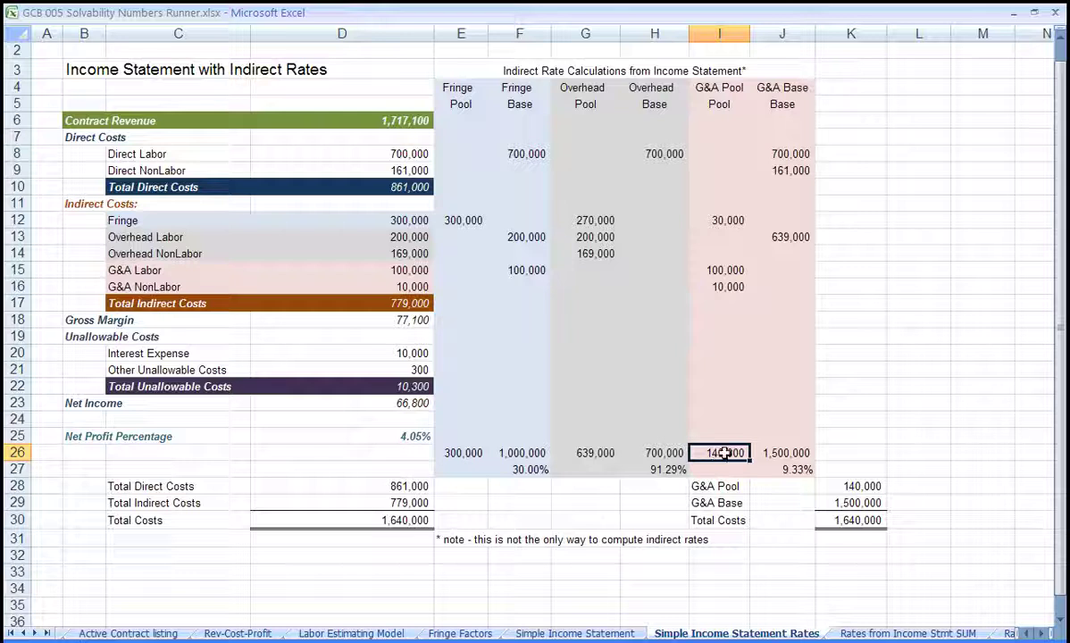
drag(780, 124, 782, 453)
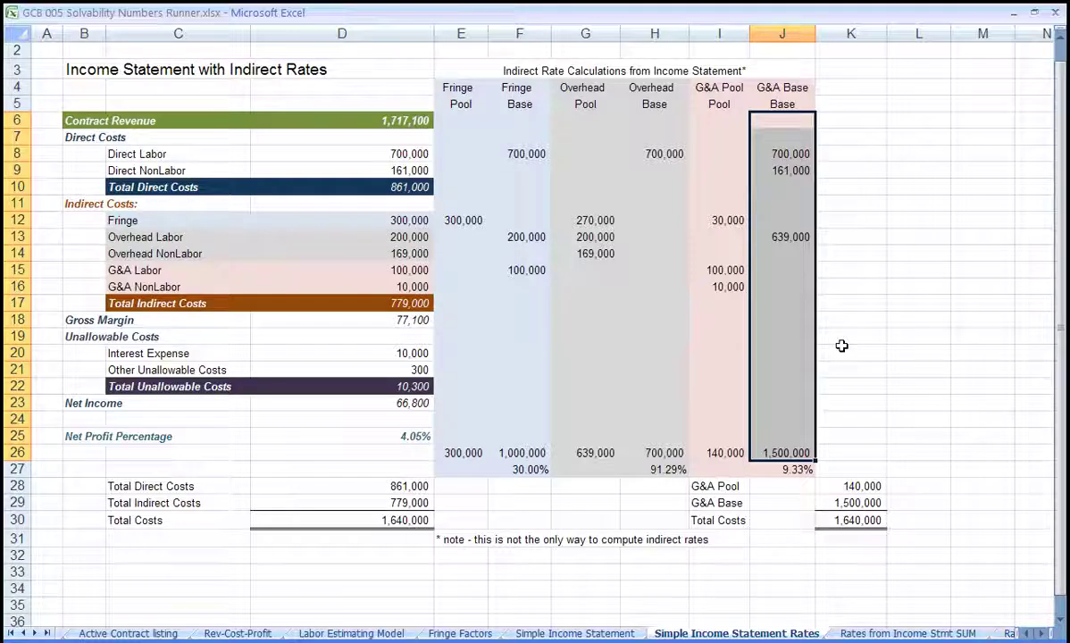
click(788, 154)
click(788, 169)
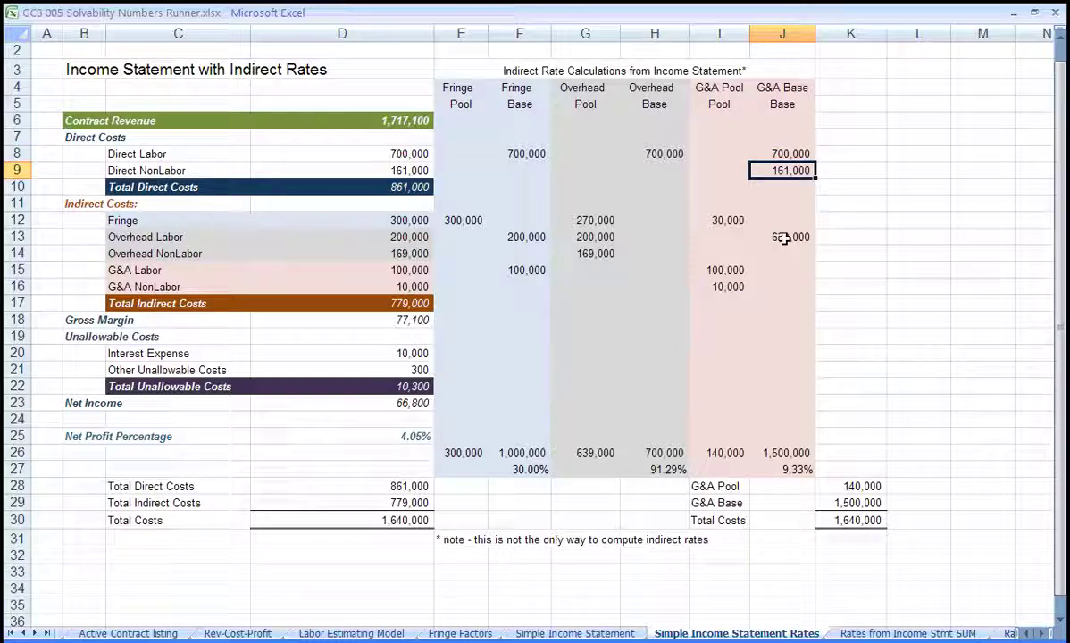
click(786, 237)
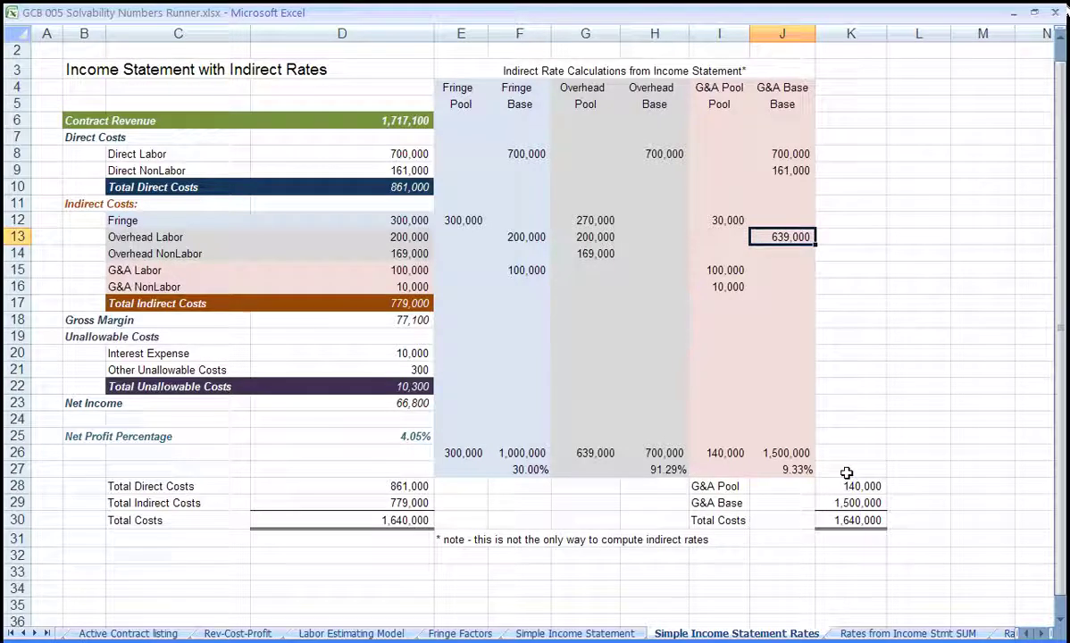
click(797, 469)
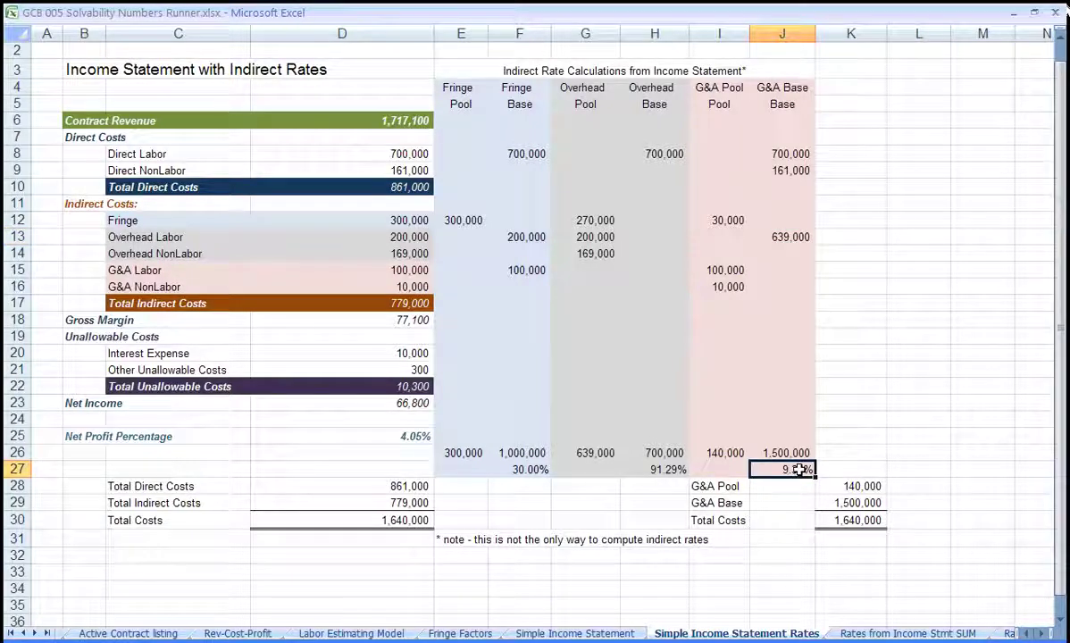
double_click(798, 470)
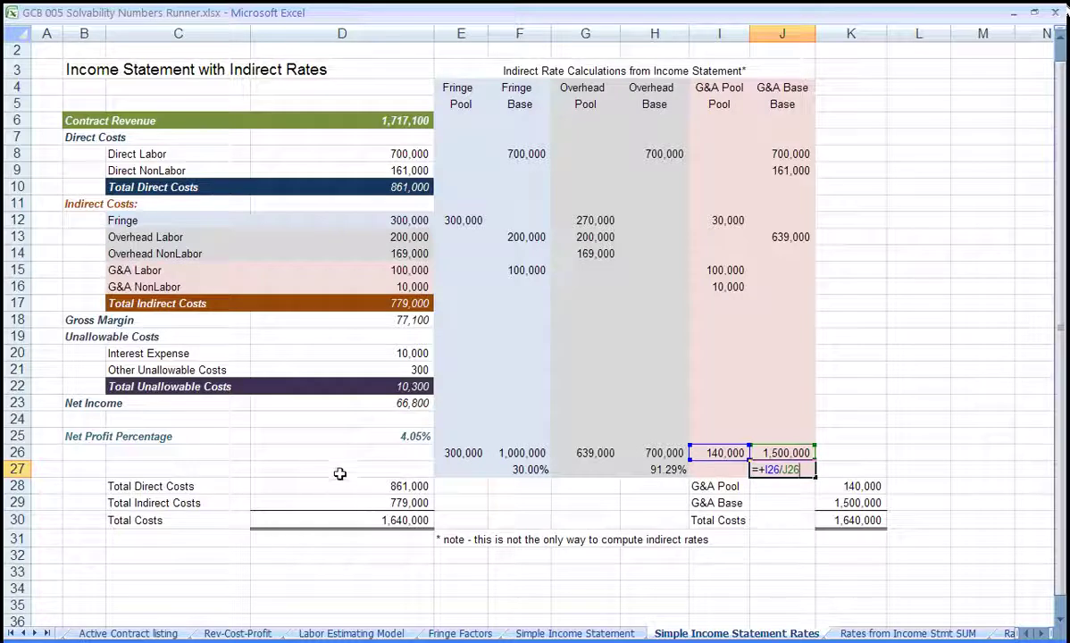
drag(340, 486, 339, 526)
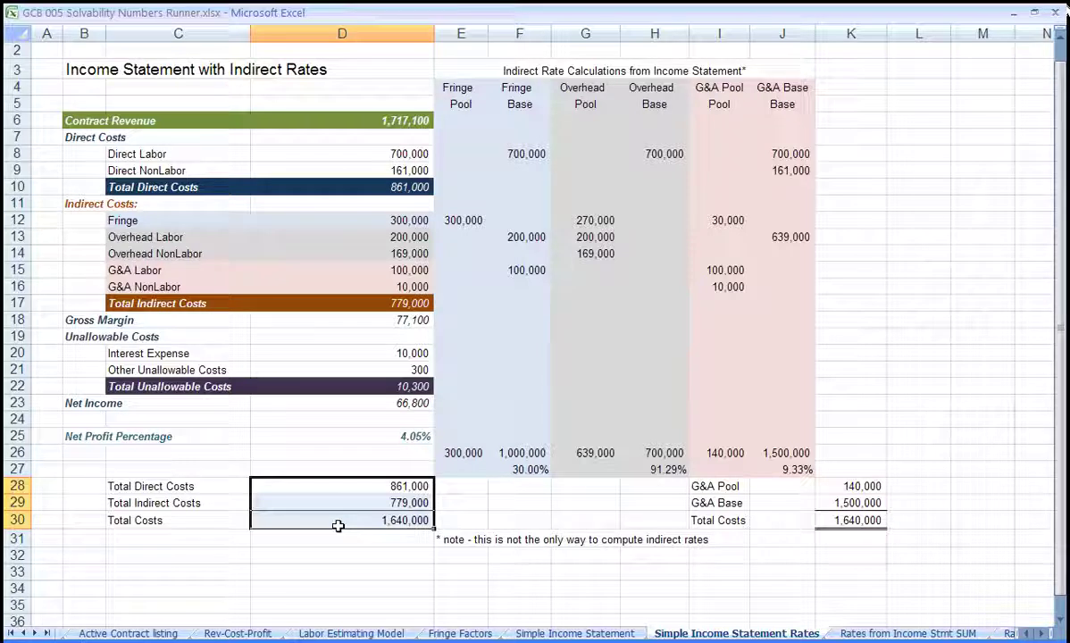
click(350, 523)
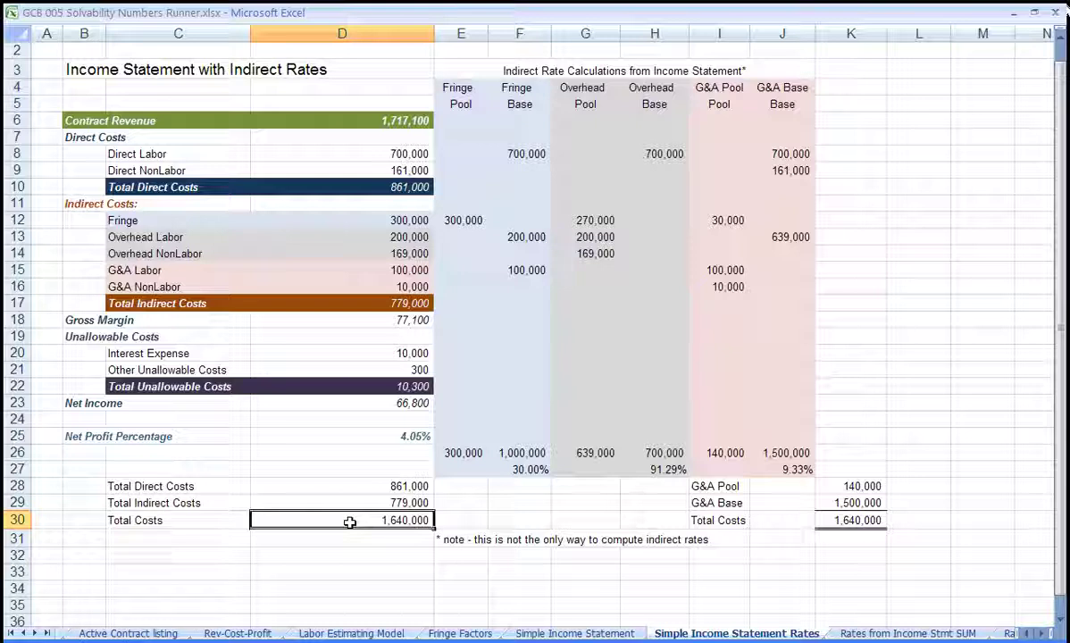
click(857, 521)
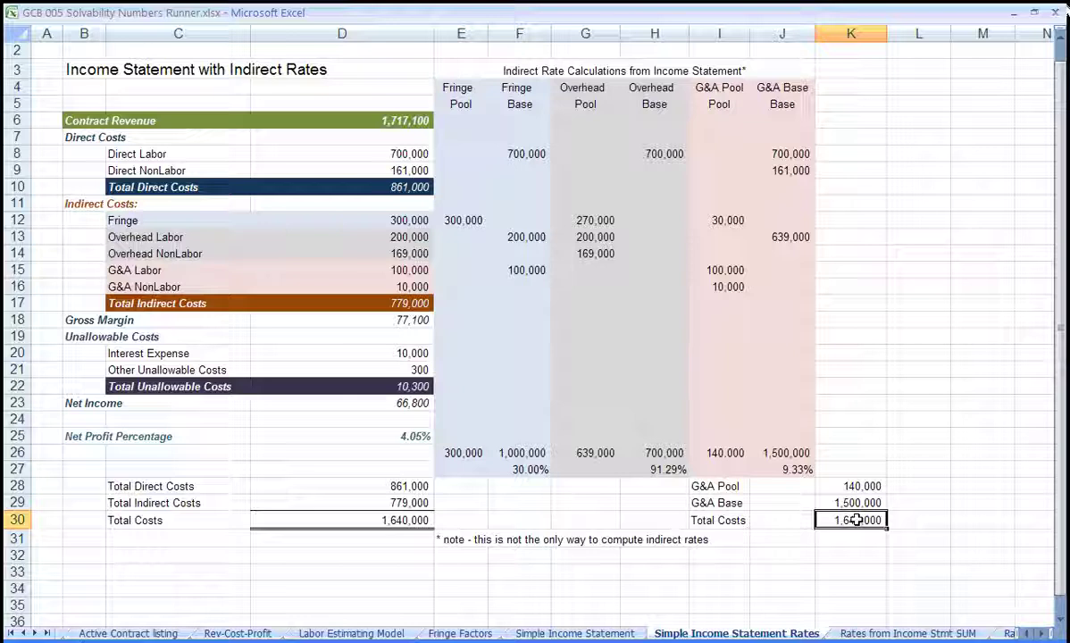